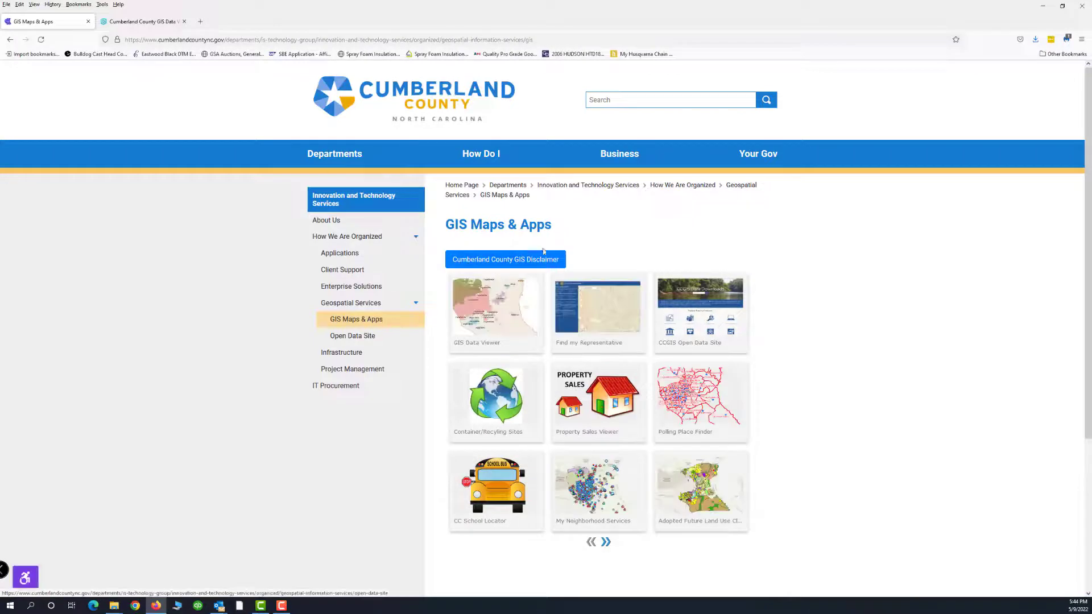
# Step: Launch the GIS Data Viewer app from its tile on the GIS Maps & Apps page
pyautogui.moveTo(483, 281)
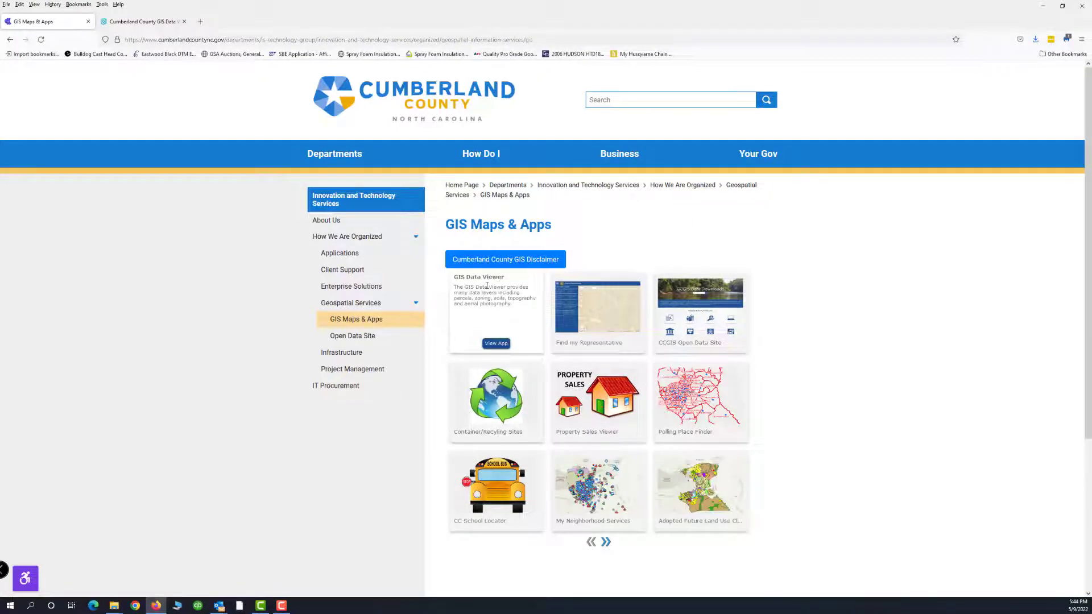
pyautogui.click(495, 344)
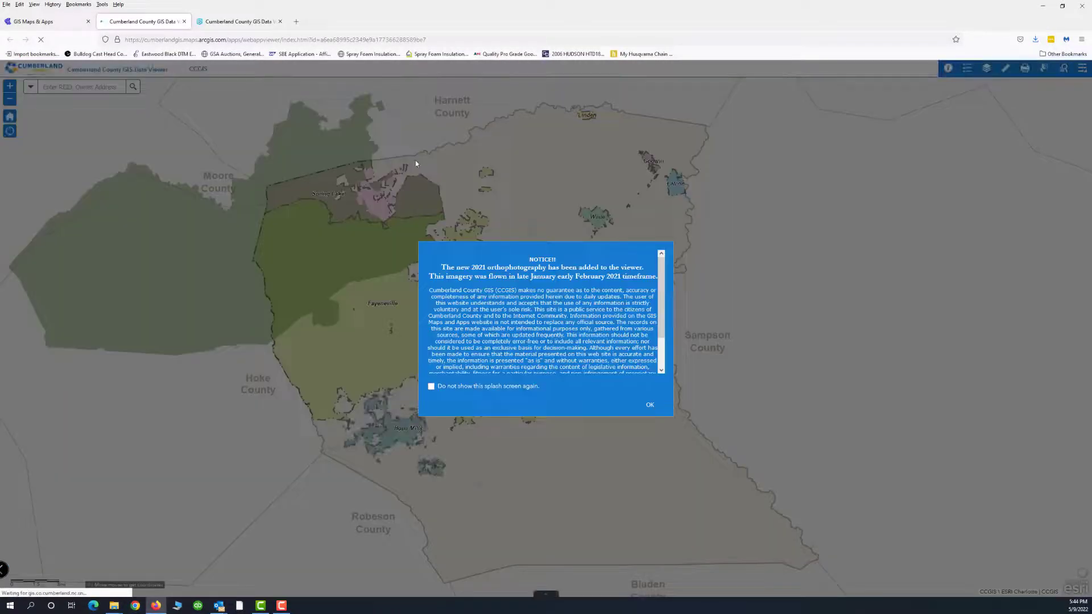
# Step: Accept the 2021 orthophotography notice to reveal the county map
pyautogui.click(652, 406)
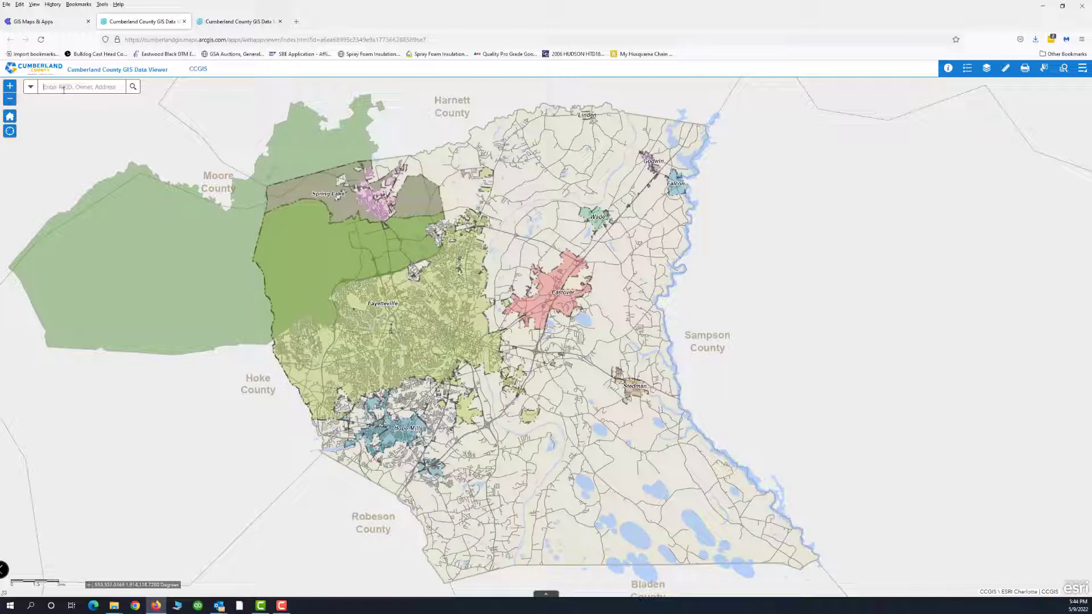
# Step: Search the pasted property address and zoom to the first matching parcel
pyautogui.click(63, 88)
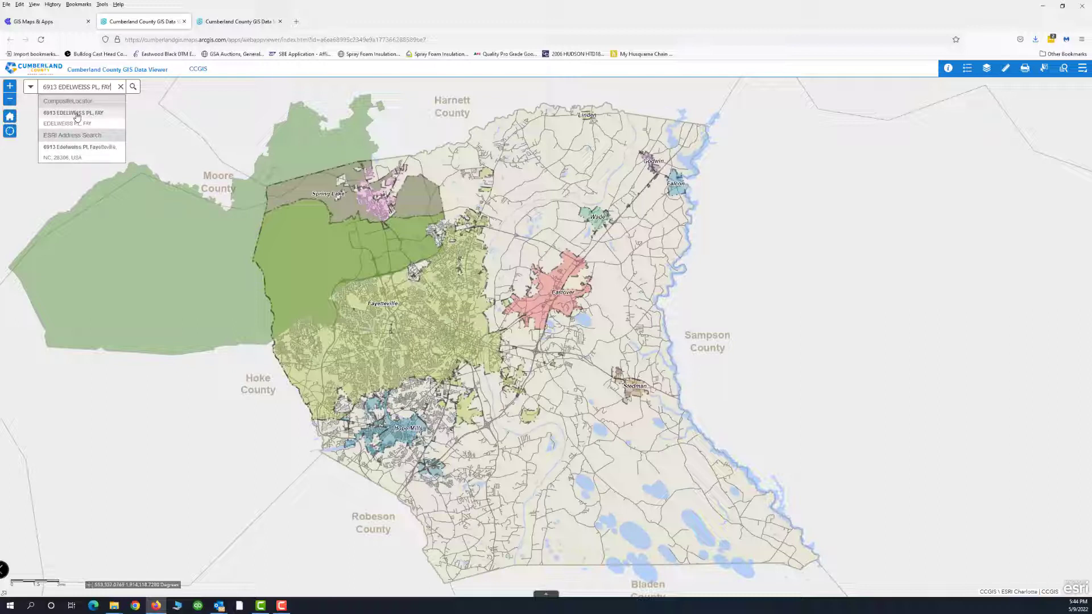
pyautogui.click(77, 116)
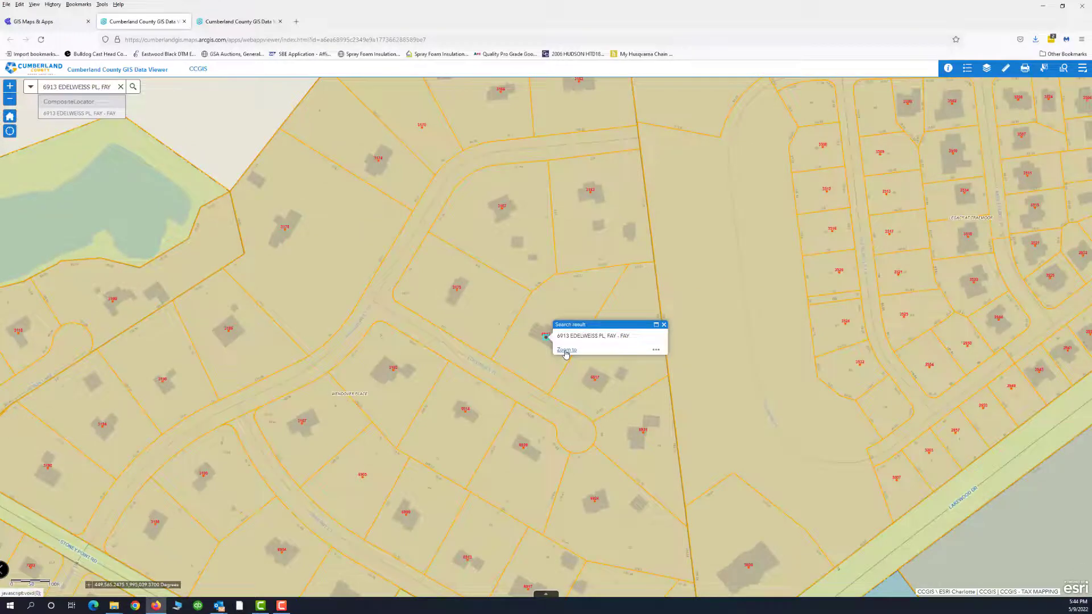
pyautogui.click(565, 350)
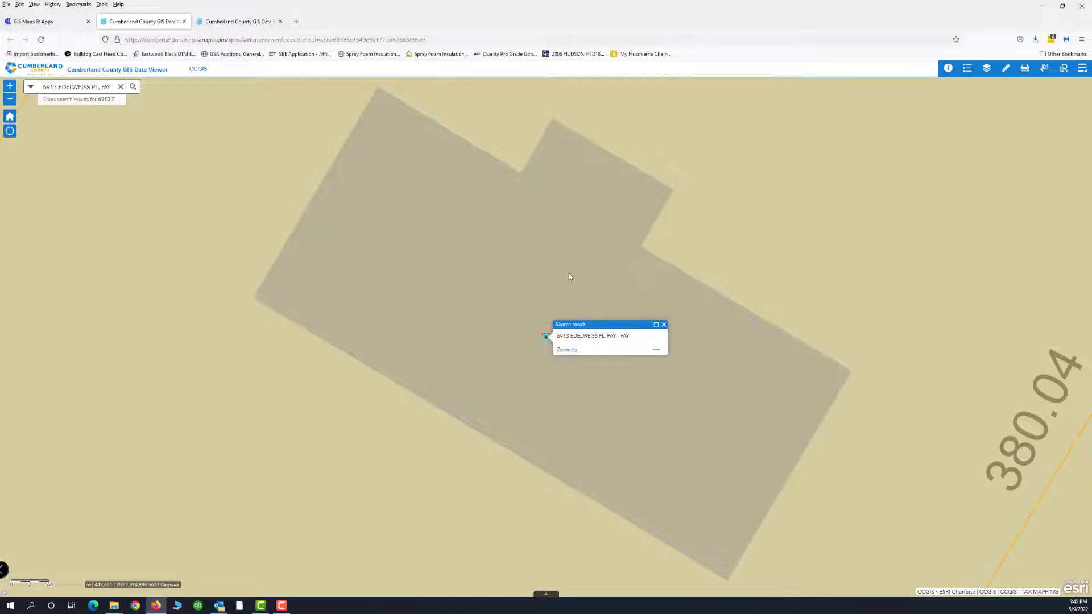
# Step: Zoom out to show neighbouring lots and their dimensions, and close the search result popup
pyautogui.scroll(-2, 569, 277)
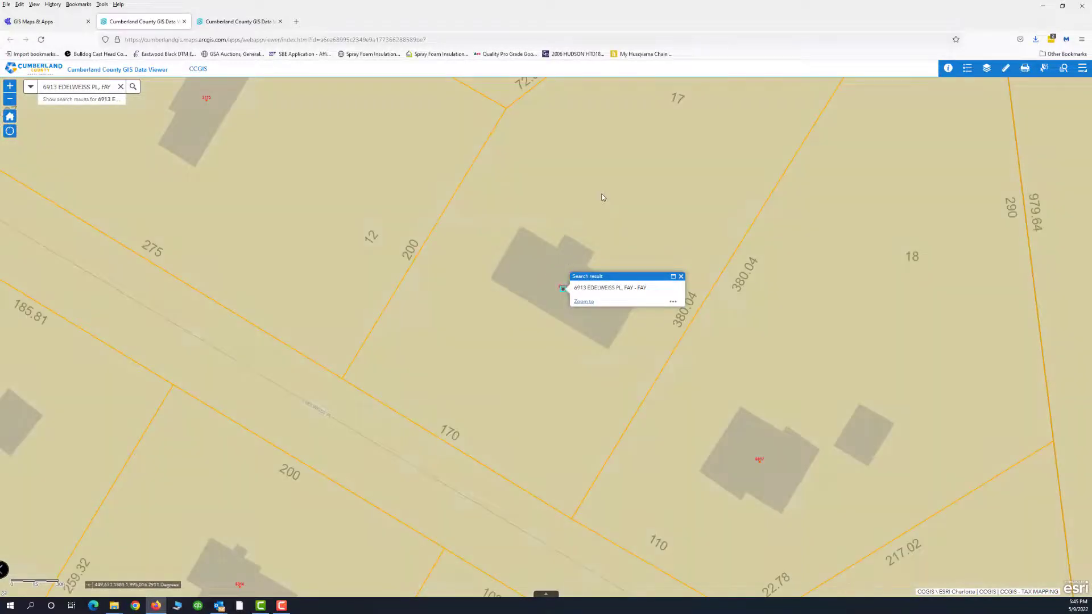
pyautogui.moveTo(484, 256); pyautogui.dragTo(484, 257)
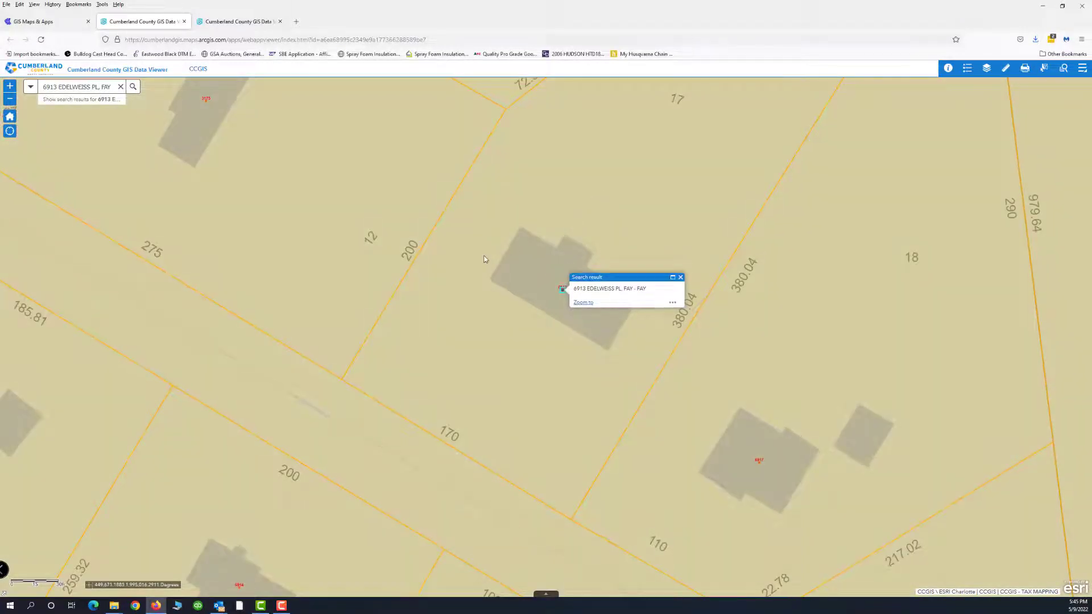
pyautogui.scroll(-2, 484, 259)
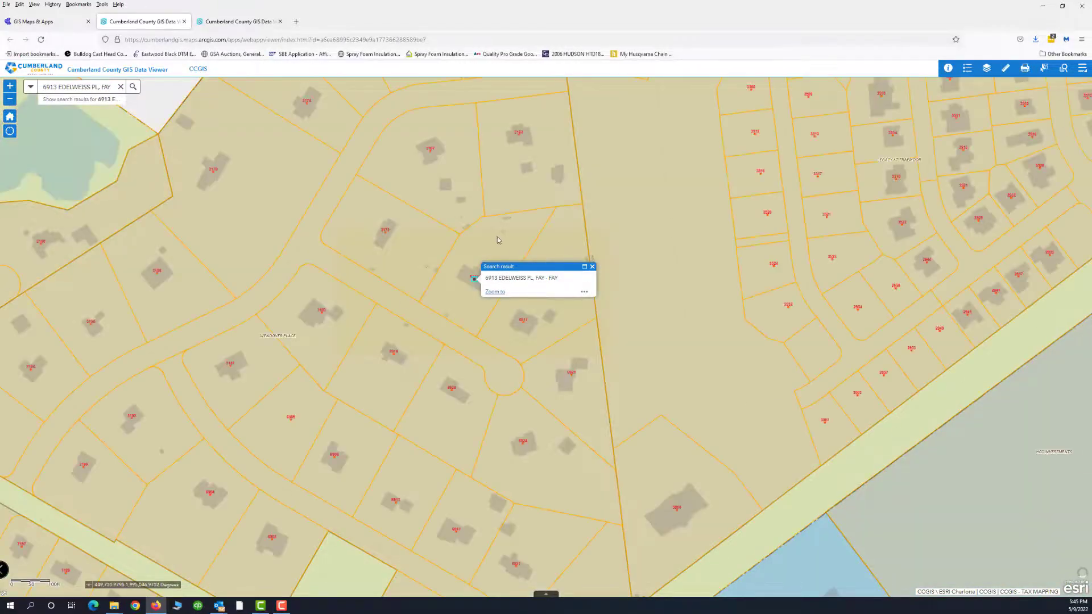
pyautogui.click(592, 267)
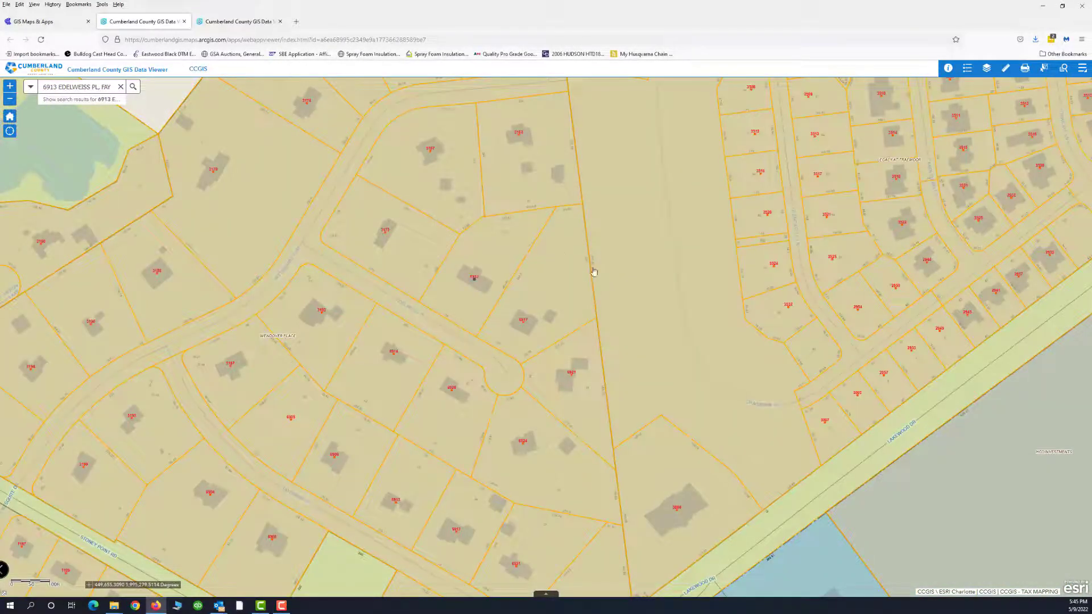
pyautogui.scroll(2, 491, 266)
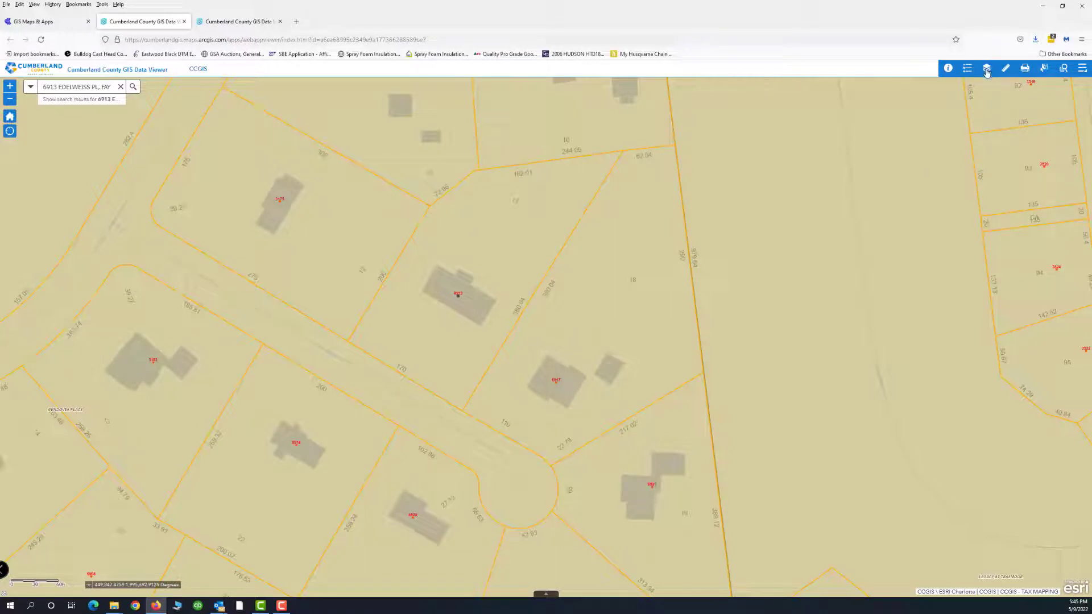
# Step: Turn on the 2021 Imagery layer from the Layer List
pyautogui.click(987, 69)
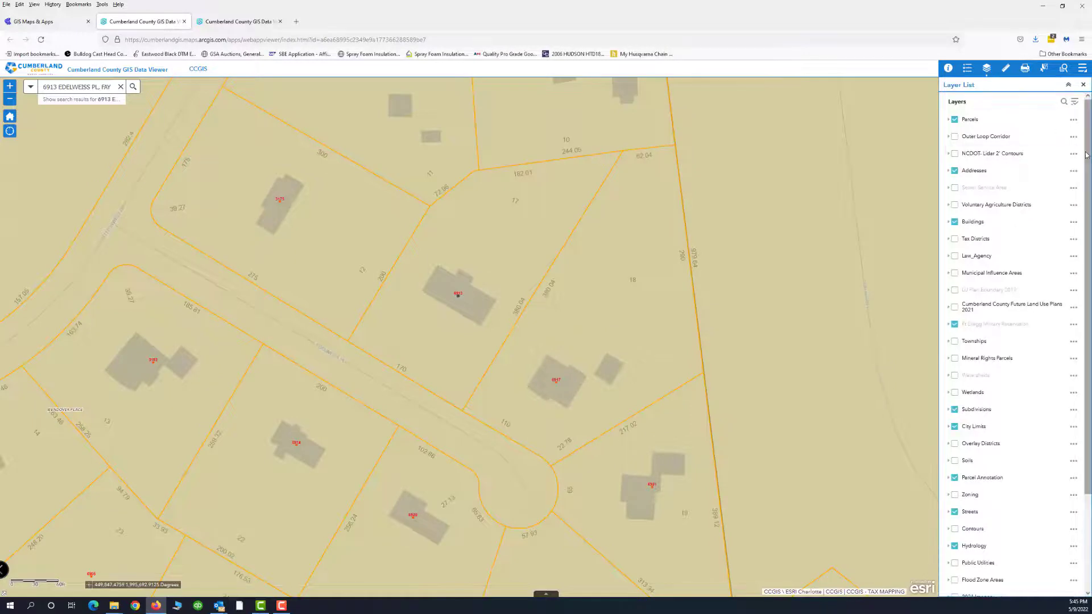
pyautogui.moveTo(1087, 158); pyautogui.dragTo(1090, 263)
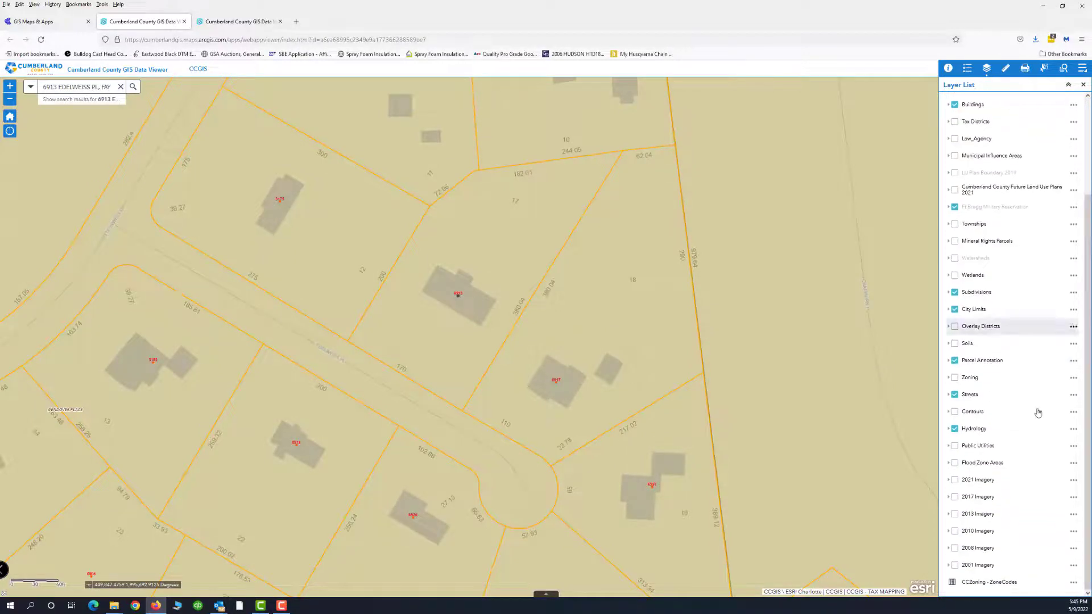
pyautogui.click(955, 481)
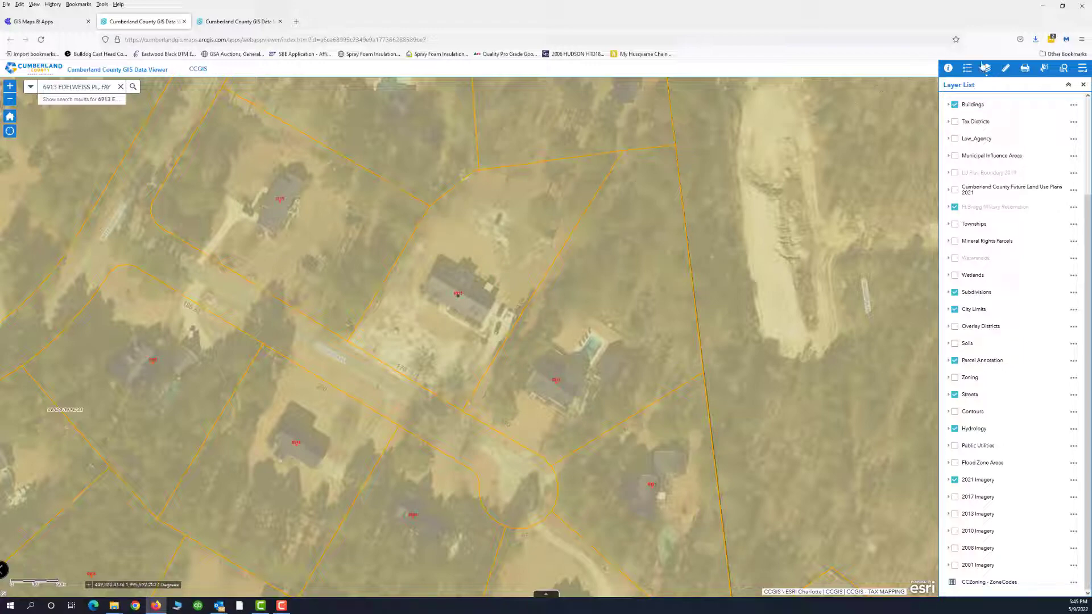
# Step: Trace the yard behind the house as an area measurement, following the notch around the house
pyautogui.click(1004, 69)
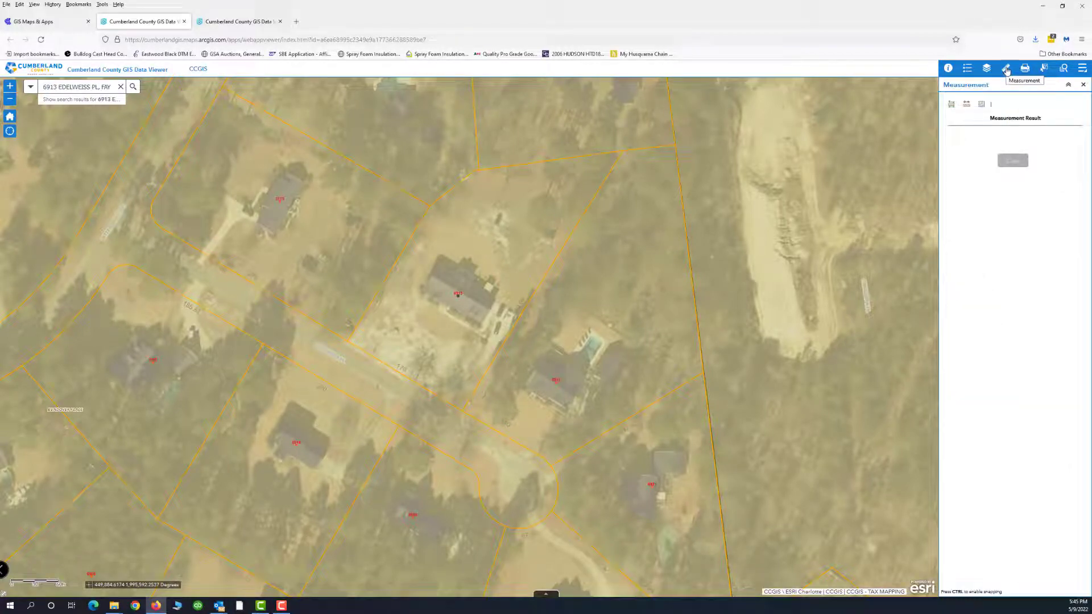
pyautogui.click(951, 105)
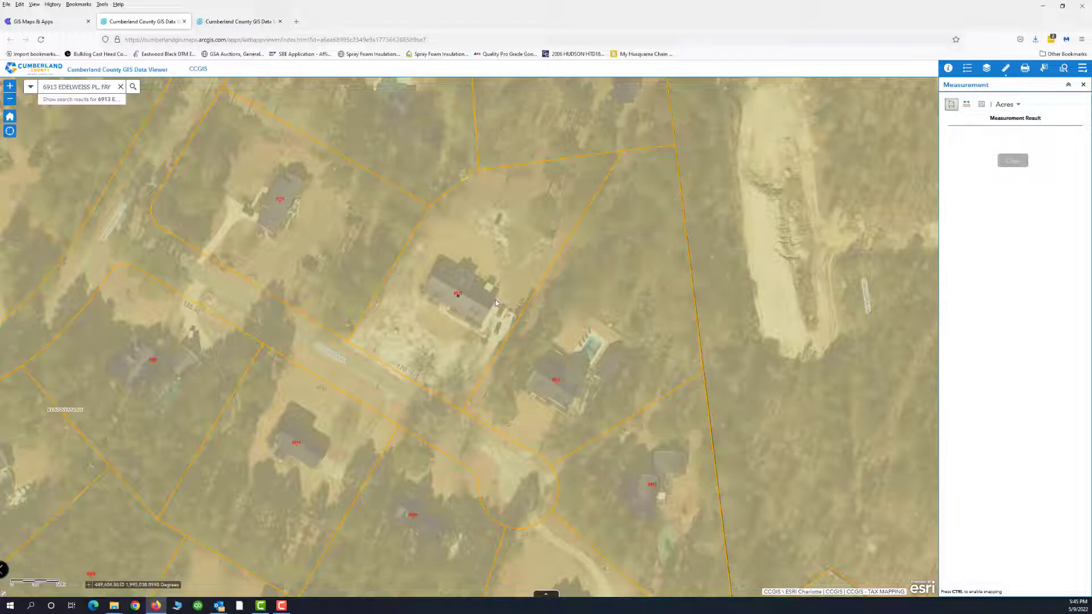
pyautogui.click(496, 303)
pyautogui.click(624, 153)
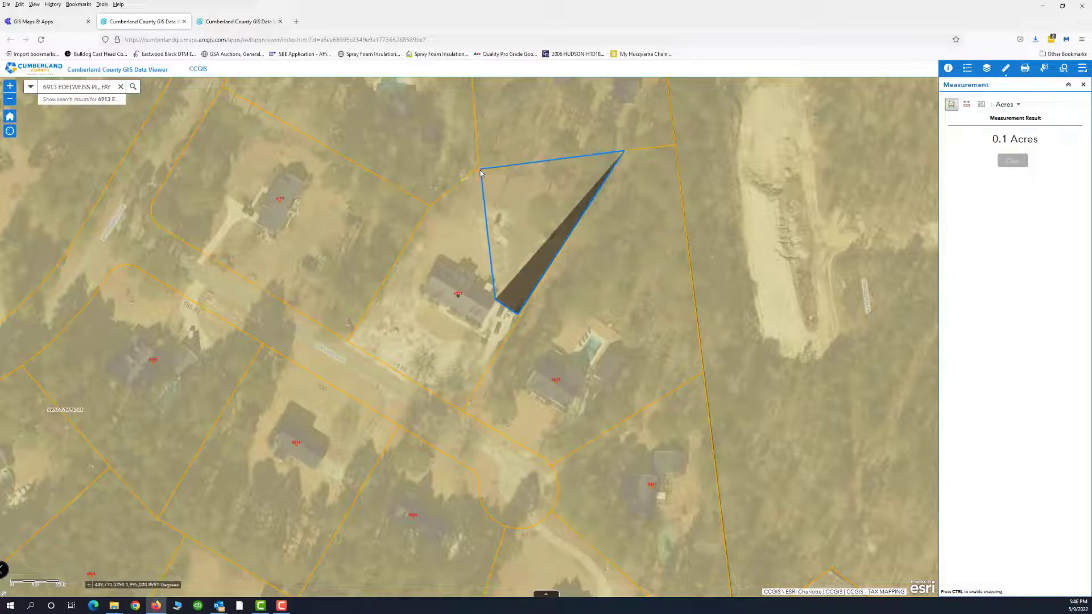
pyautogui.click(480, 171)
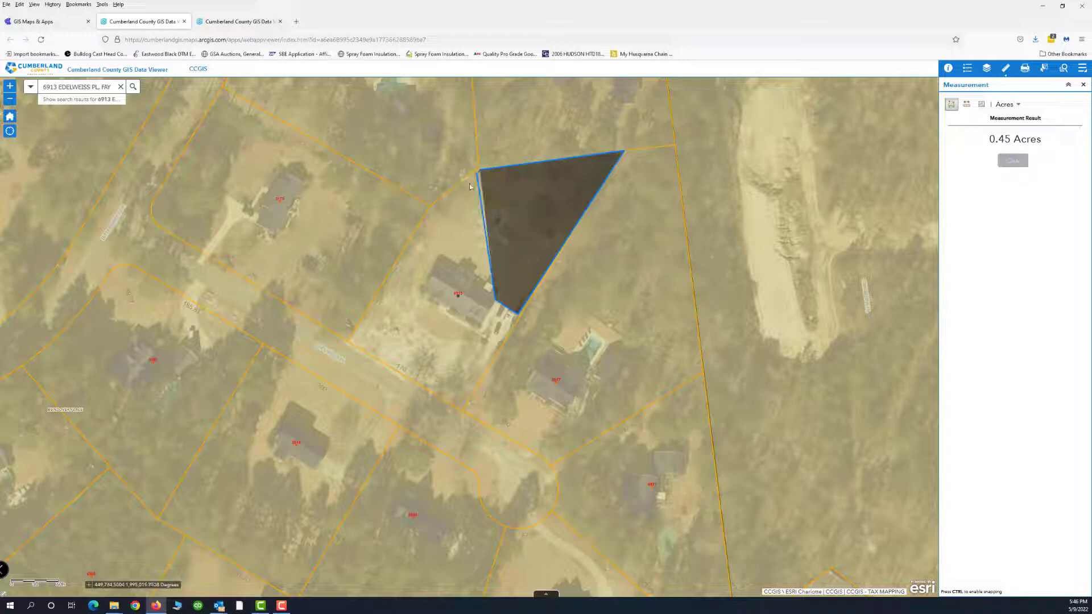
pyautogui.click(431, 205)
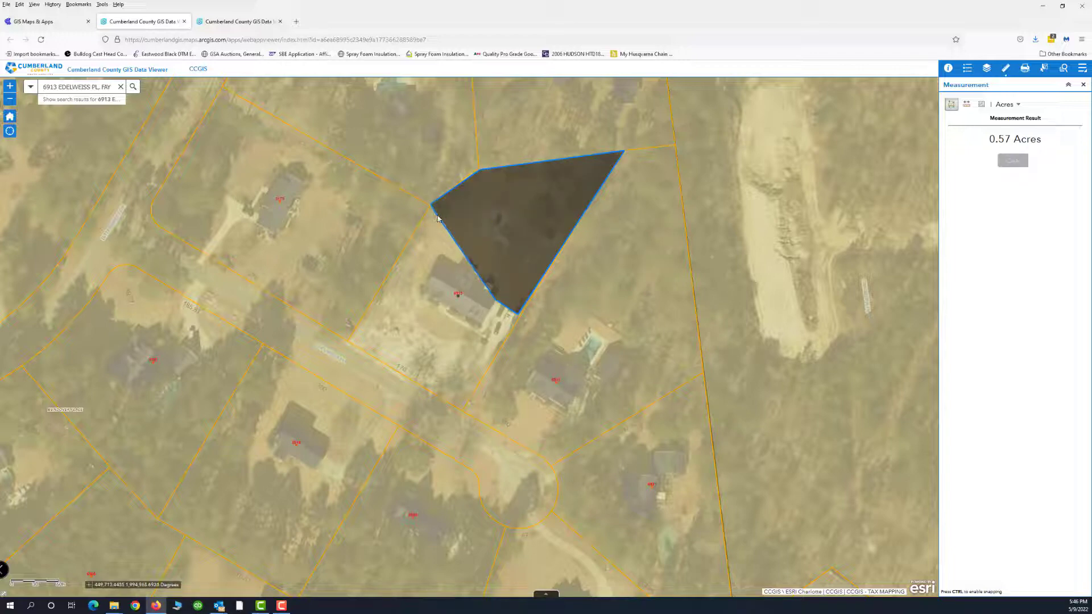
pyautogui.click(462, 216)
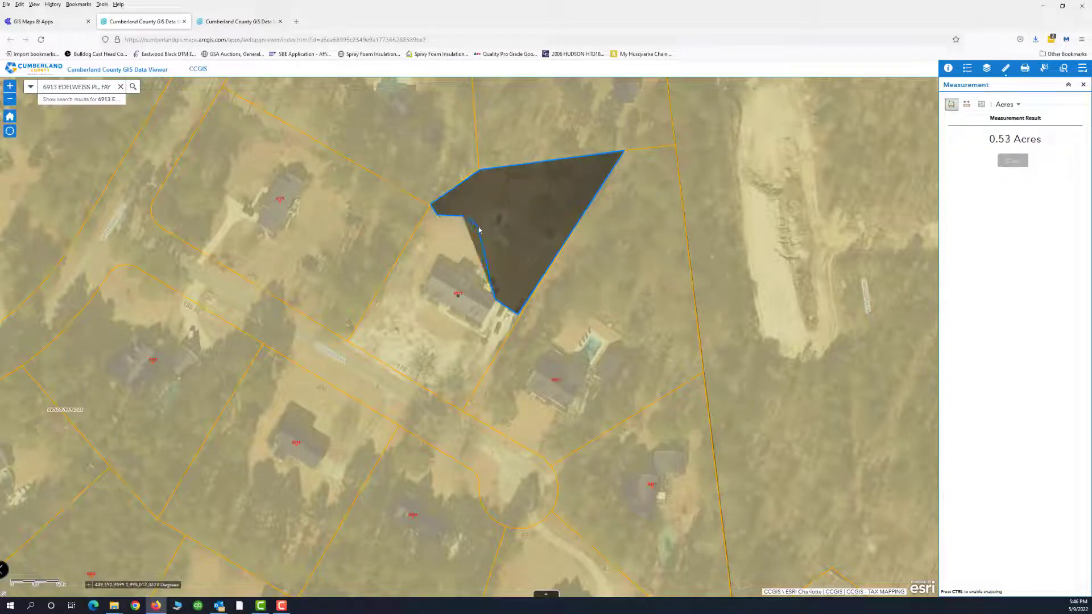
pyautogui.click(479, 227)
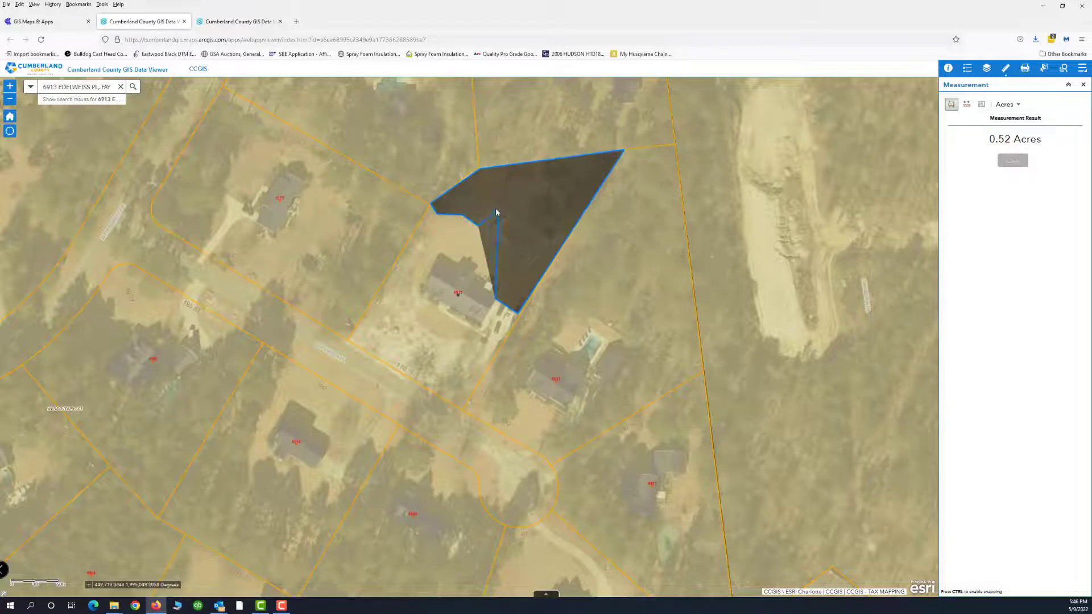
pyautogui.click(490, 207)
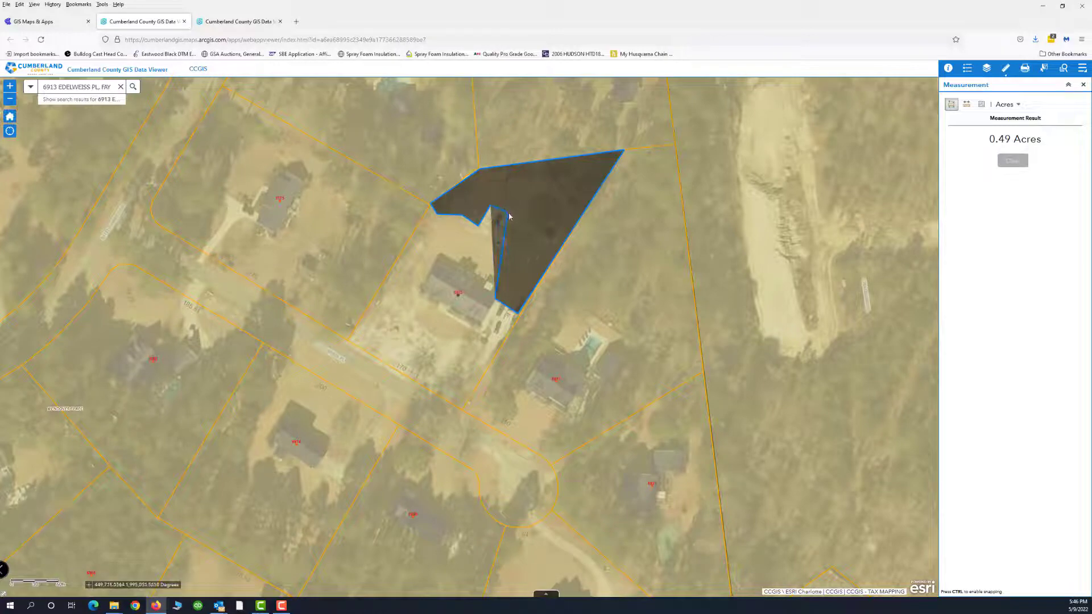
pyautogui.click(511, 218)
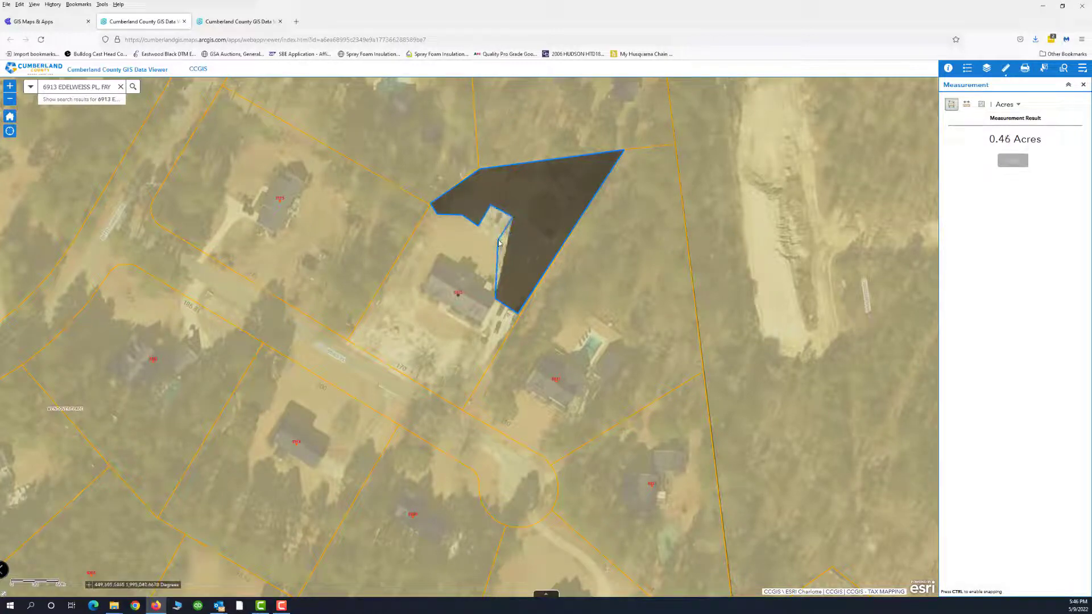
pyautogui.click(503, 238)
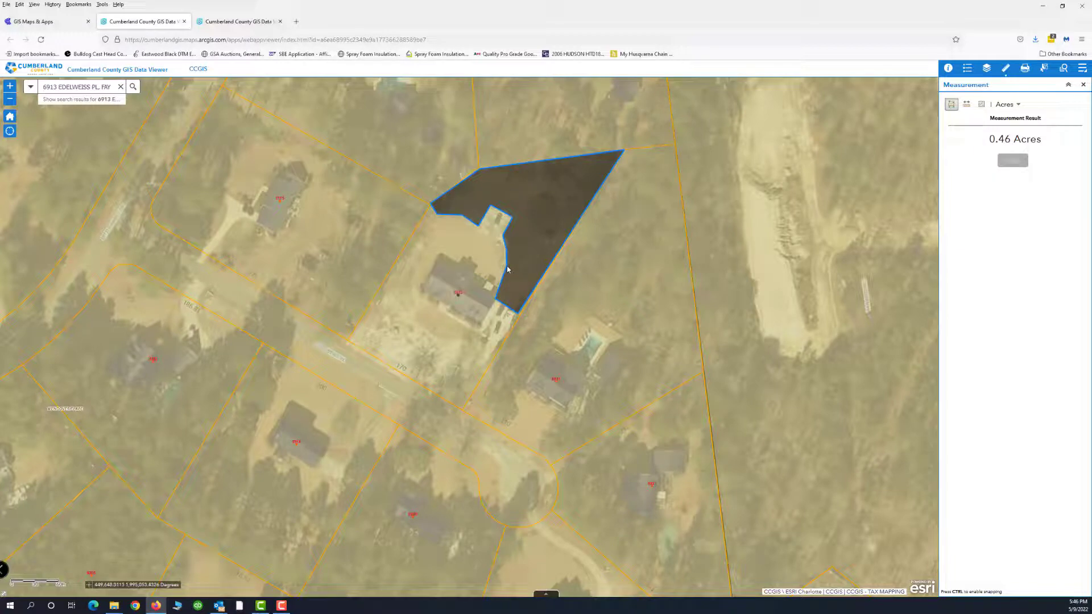
pyautogui.doubleClick(506, 265)
# Step: Show the measured area in Sq Feet, giving 19,882.9
pyautogui.click(1017, 105)
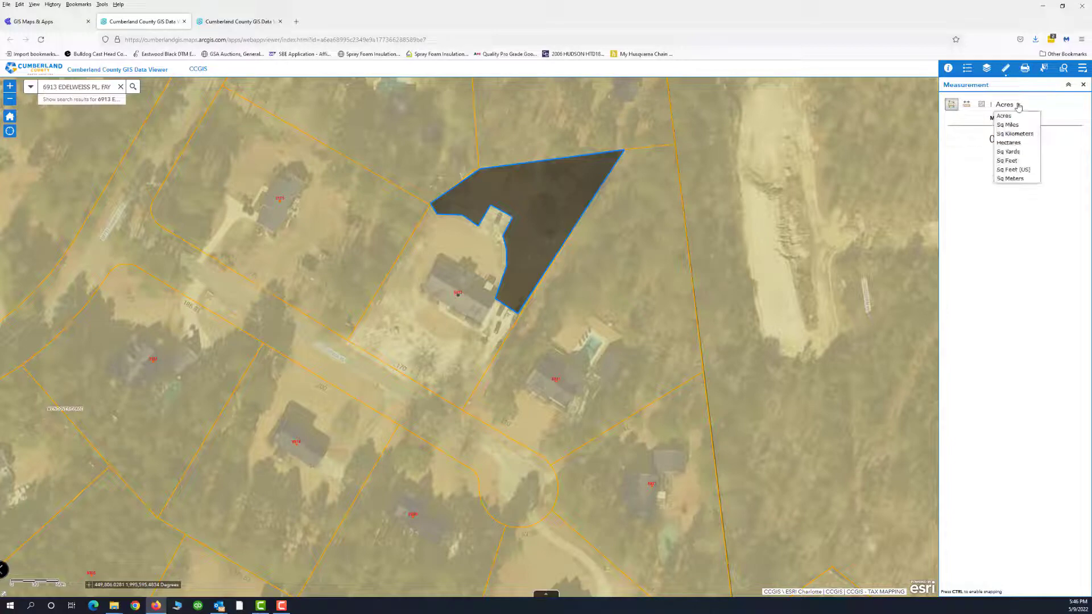
pyautogui.click(1007, 161)
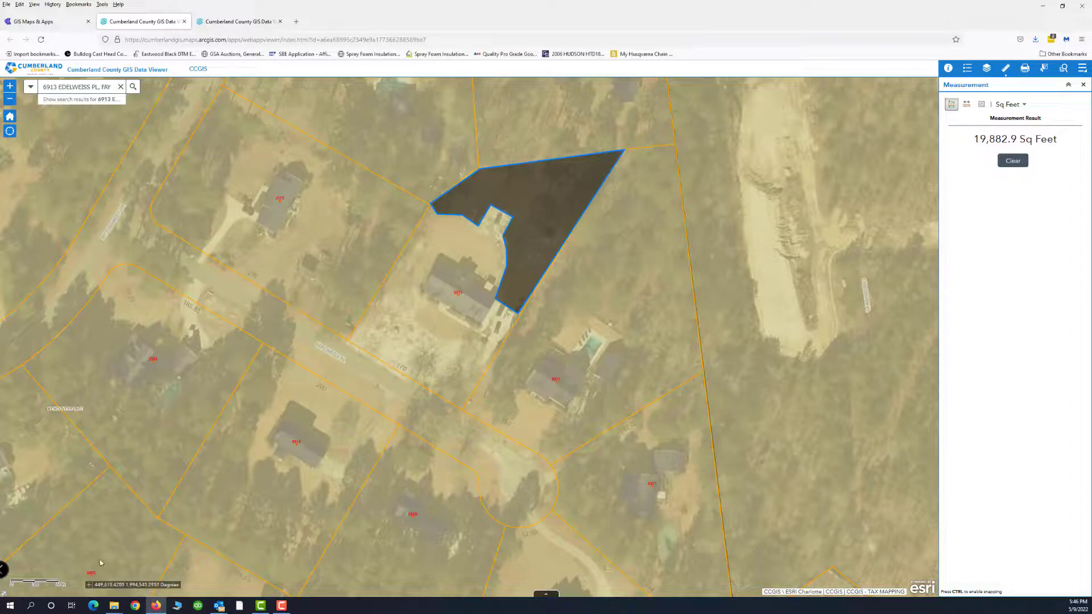
pyautogui.click(31, 605)
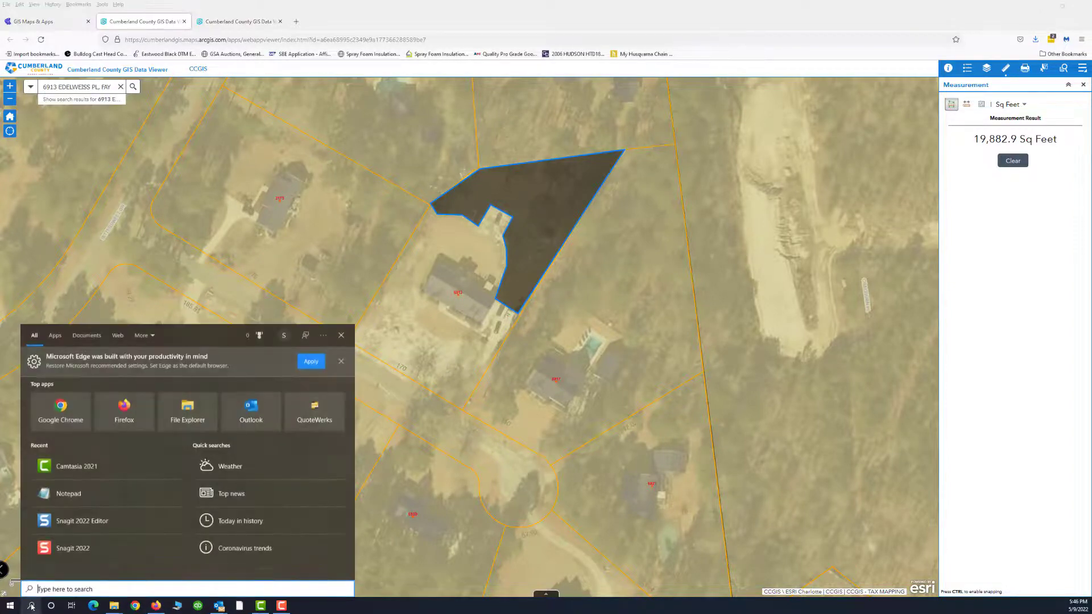
# Step: Capture the map region in Snagit 2022, maximize the Editor and draw a text box over the yard
pyautogui.click(56, 552)
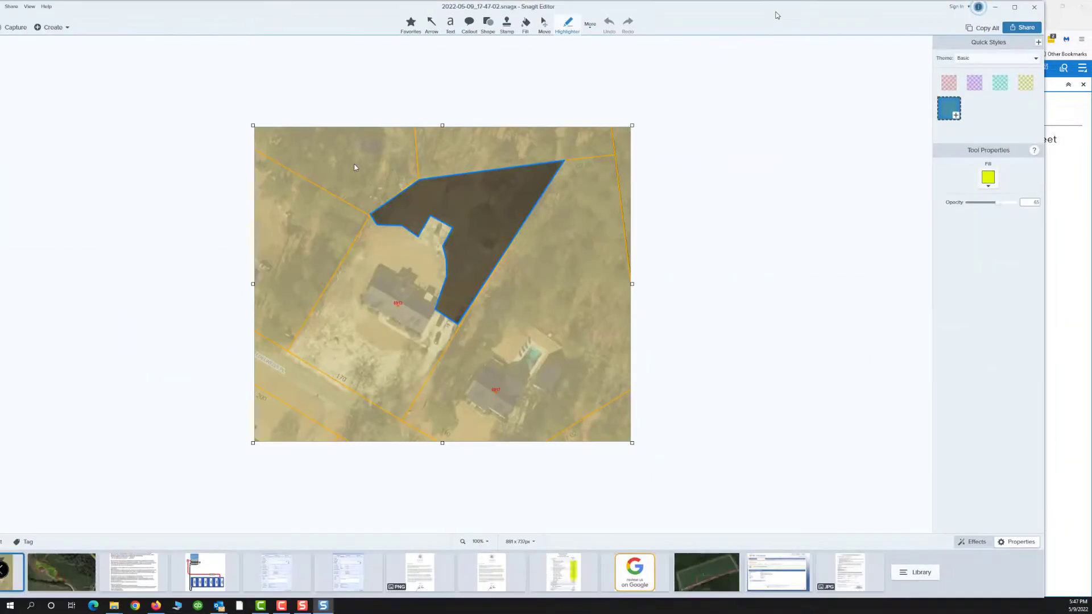
pyautogui.doubleClick(777, 15)
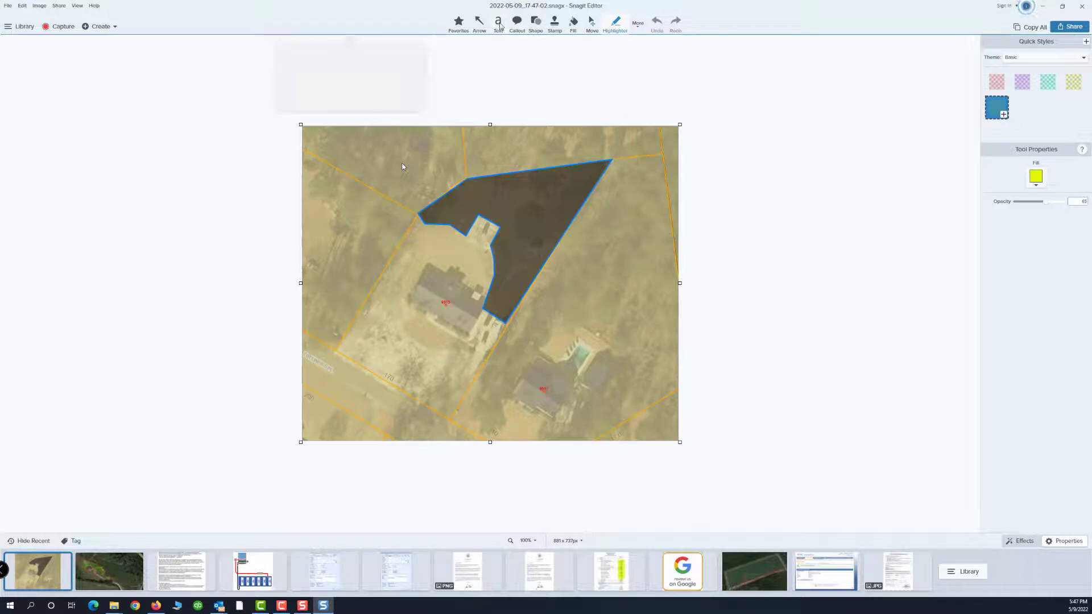
pyautogui.click(498, 23)
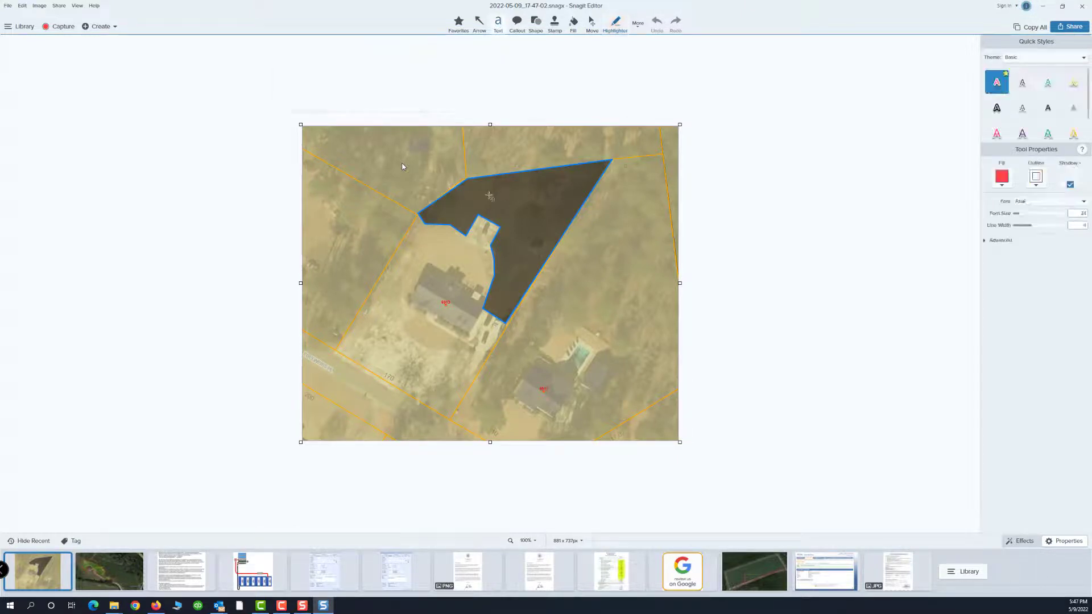
pyautogui.moveTo(489, 196); pyautogui.dragTo(607, 231)
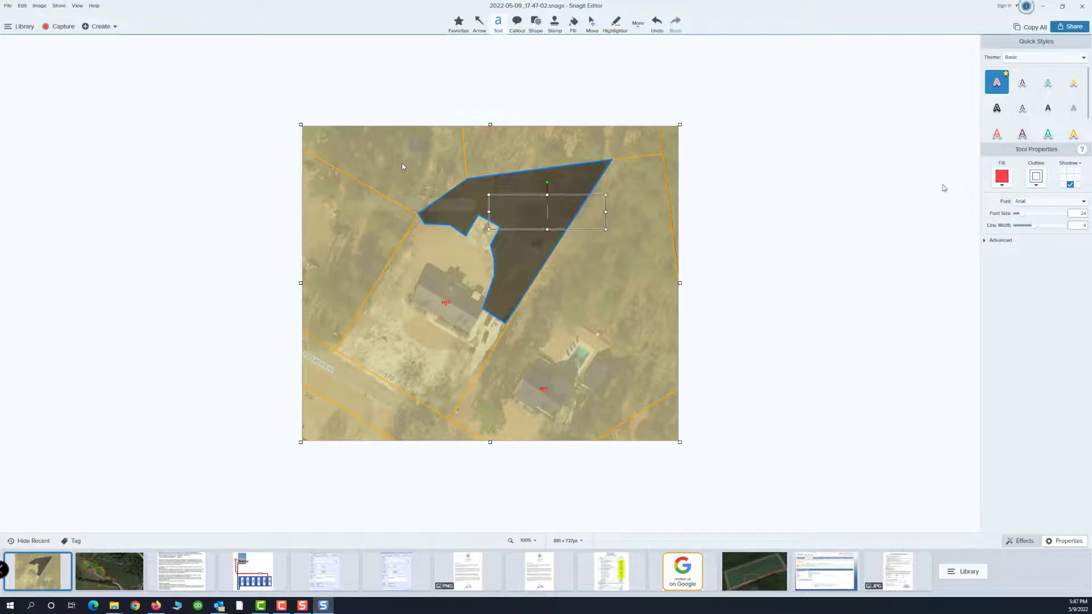
# Step: Make the label text teal and place the 19,800sf label on the polygon
pyautogui.click(1002, 187)
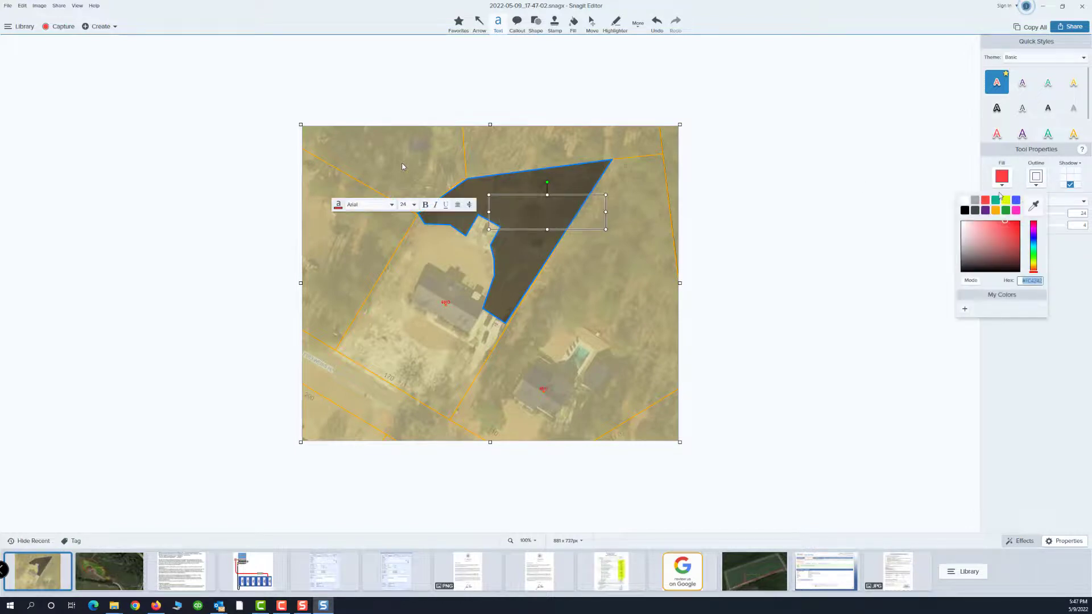
pyautogui.click(995, 201)
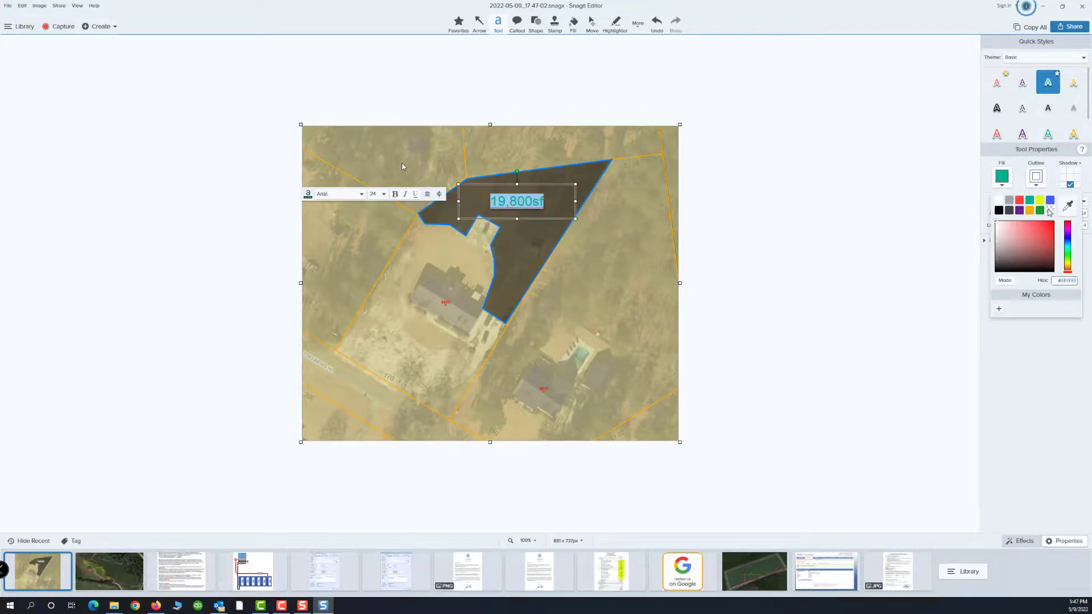
pyautogui.click(787, 250)
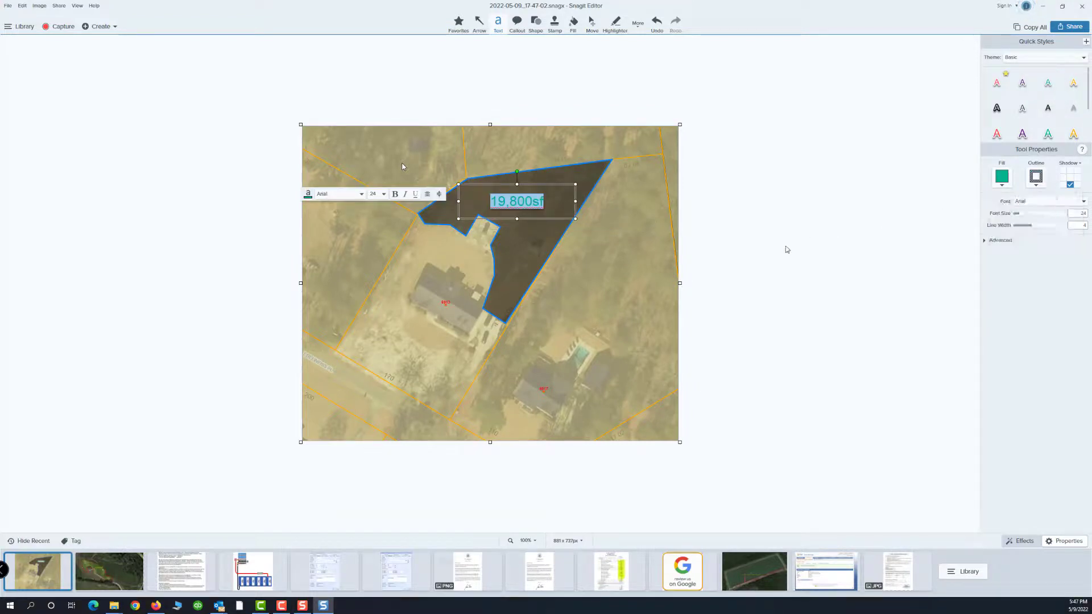
pyautogui.click(776, 240)
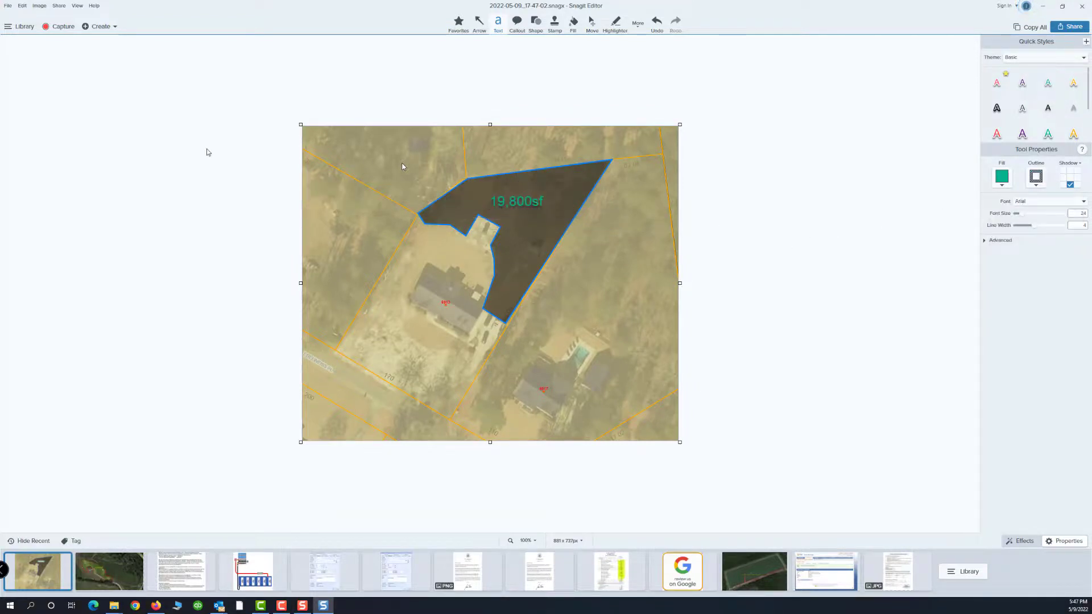